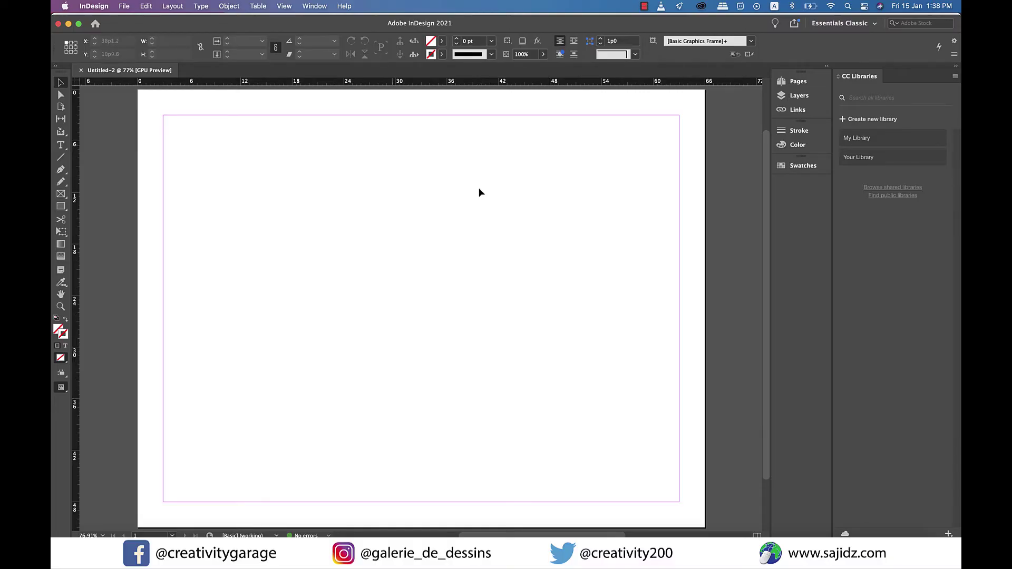
- Draw a text frame over the page's left half and fill it with placeholder text
click(61, 146)
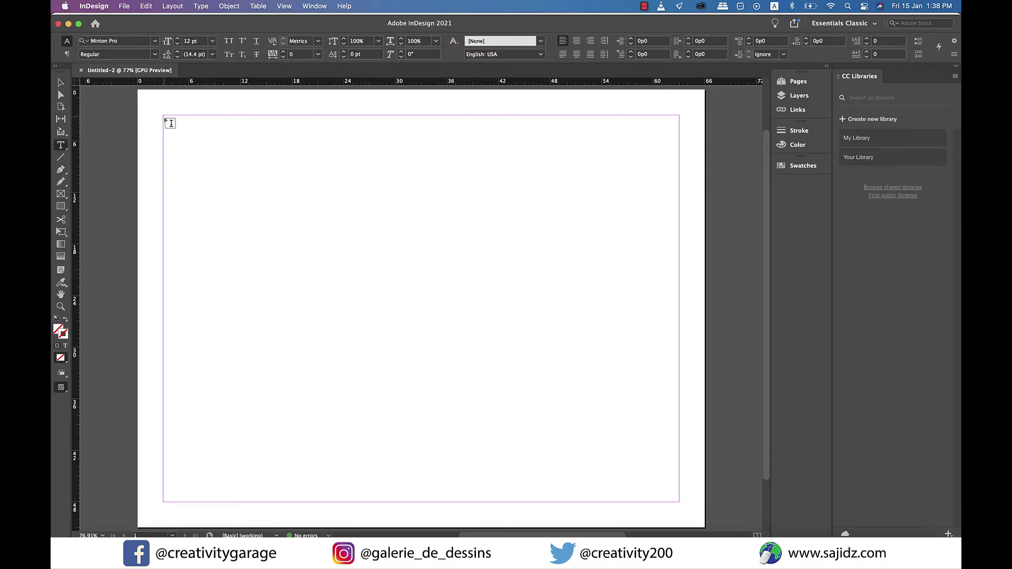
drag(164, 115, 438, 502)
right_click(208, 133)
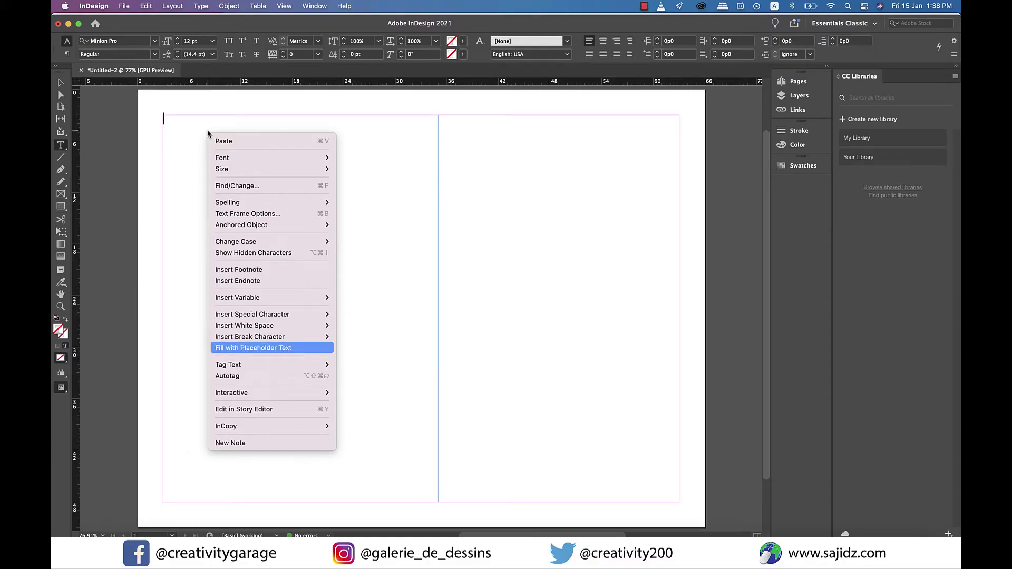
key(Return)
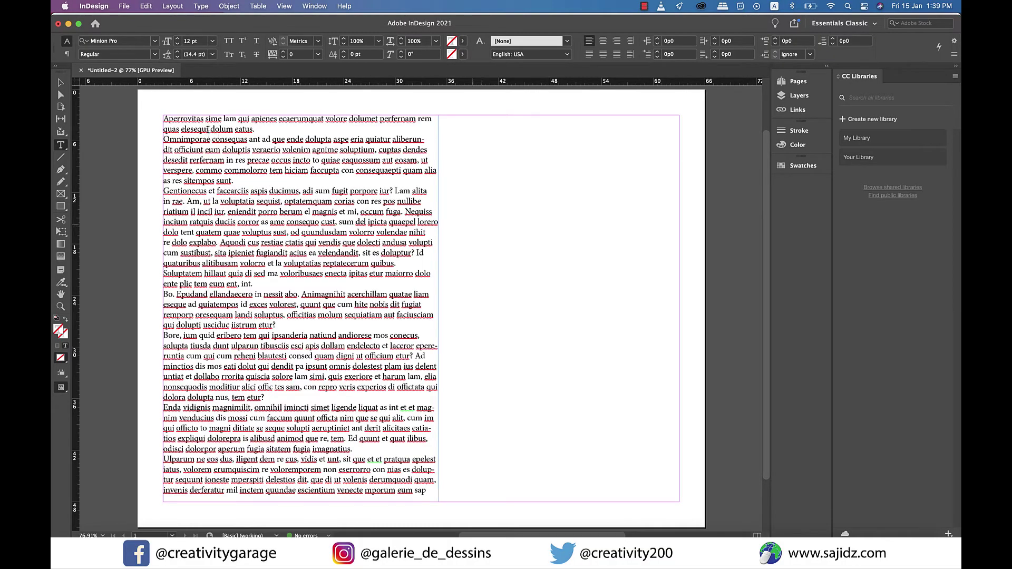
- Deselect the text frame and pull the Media panel from Window > Interactive out as a floating panel
click(60, 84)
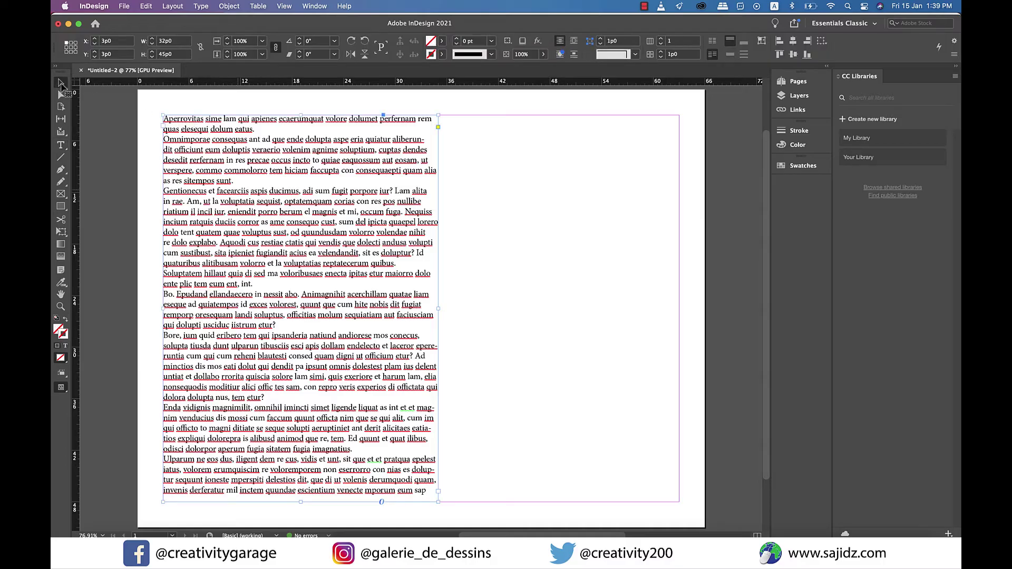
click(529, 224)
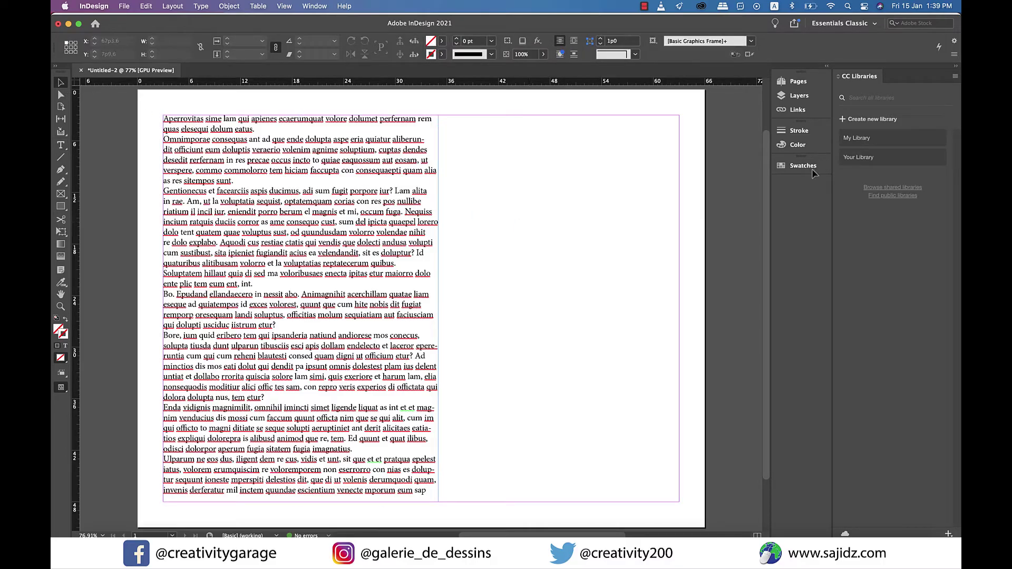
click(315, 6)
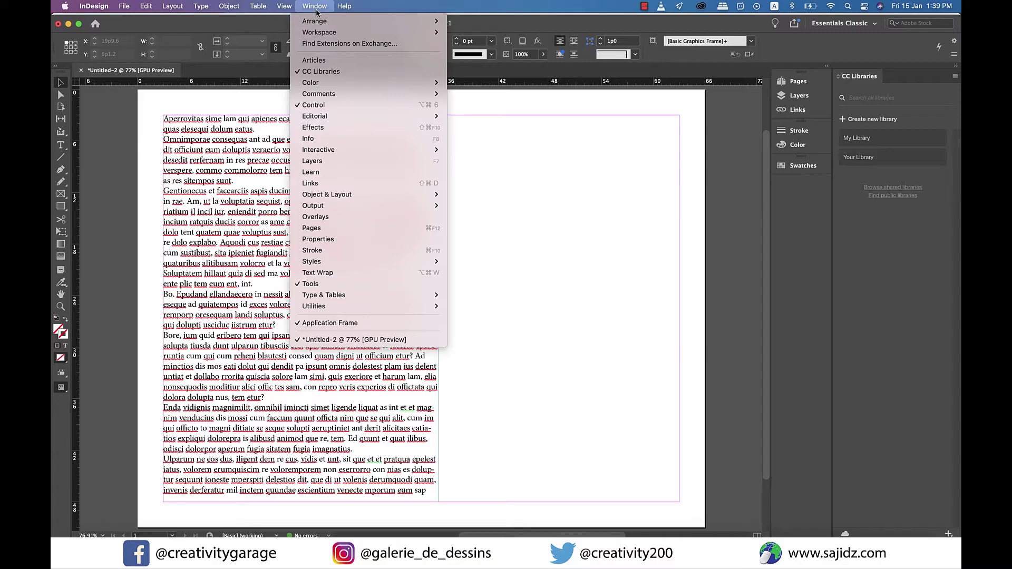
mouse_move(337, 150)
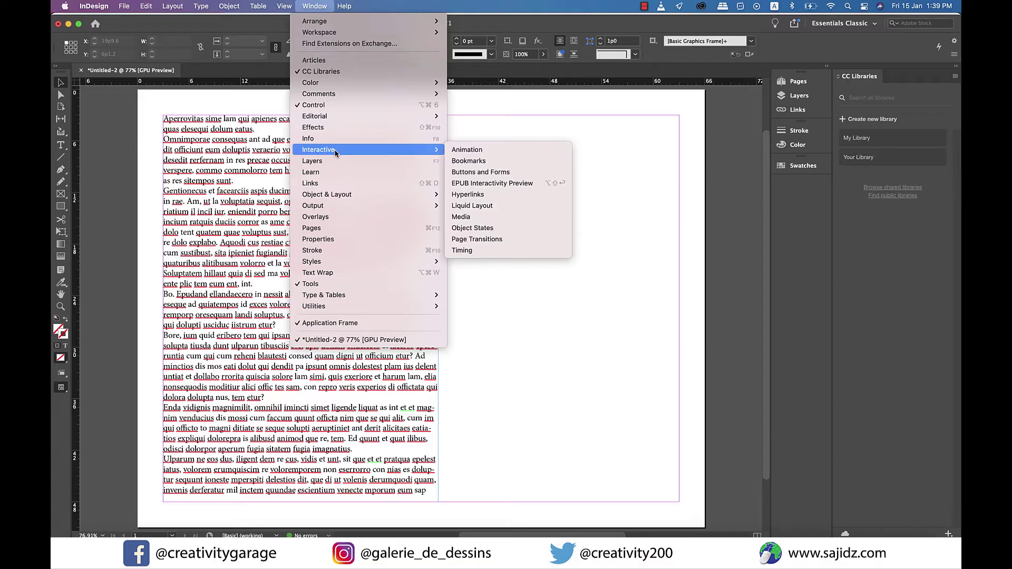
click(471, 221)
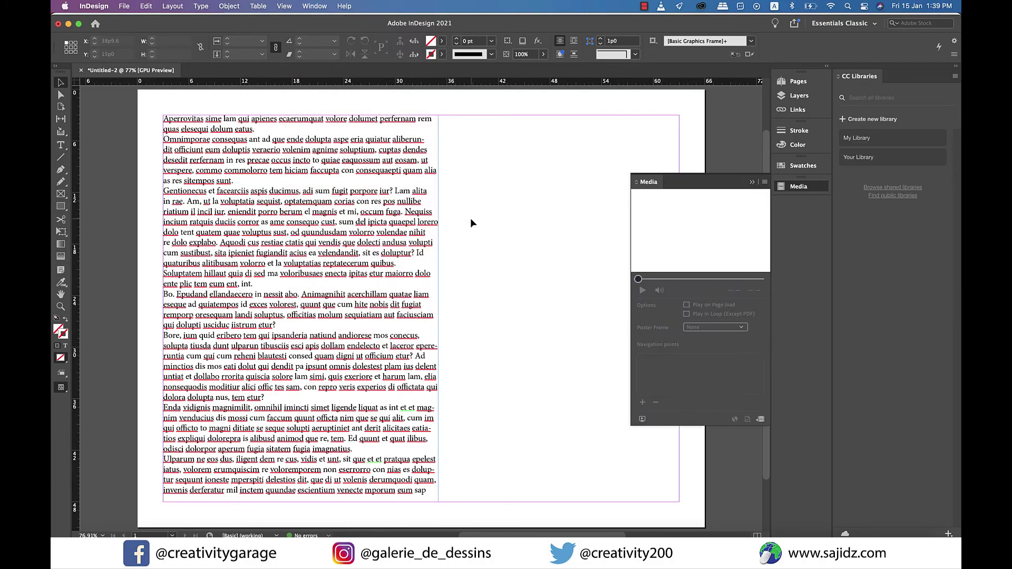
drag(726, 184, 725, 169)
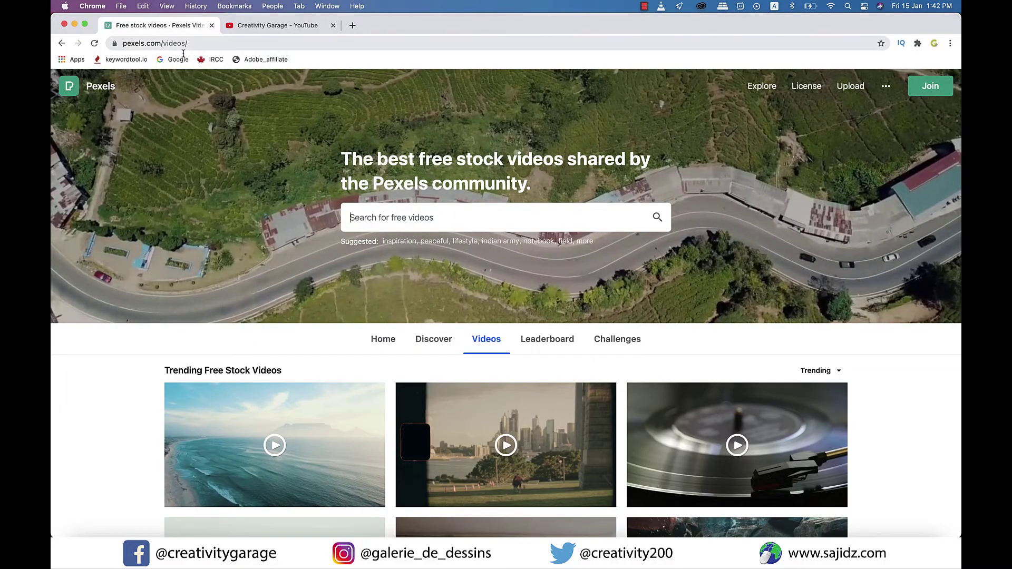
- Select the Pexels videos page's web address in Chrome
click(151, 45)
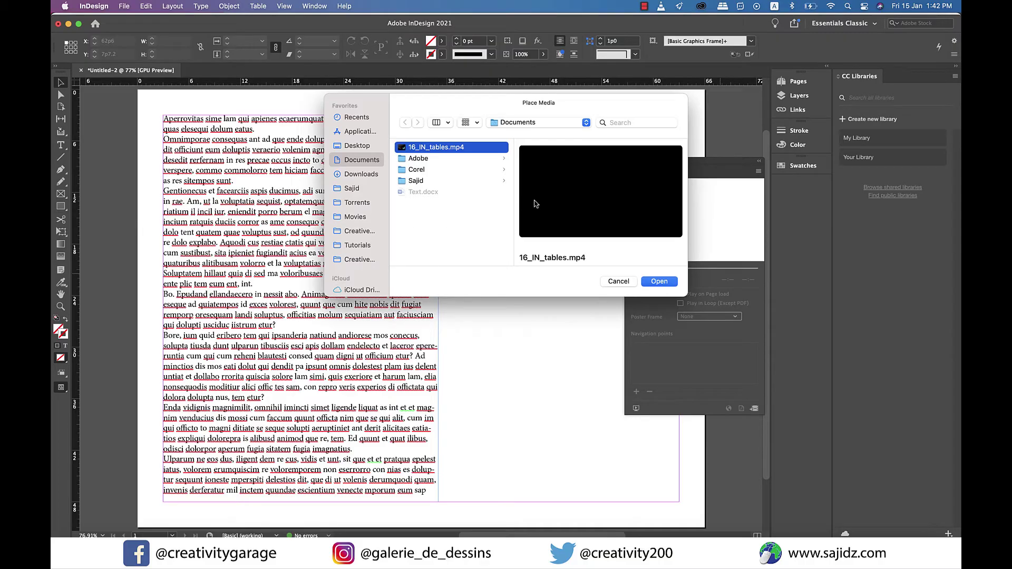
- Place 16_IN_tables.mp4 in a frame at the page's top right, then move it down and left
click(660, 281)
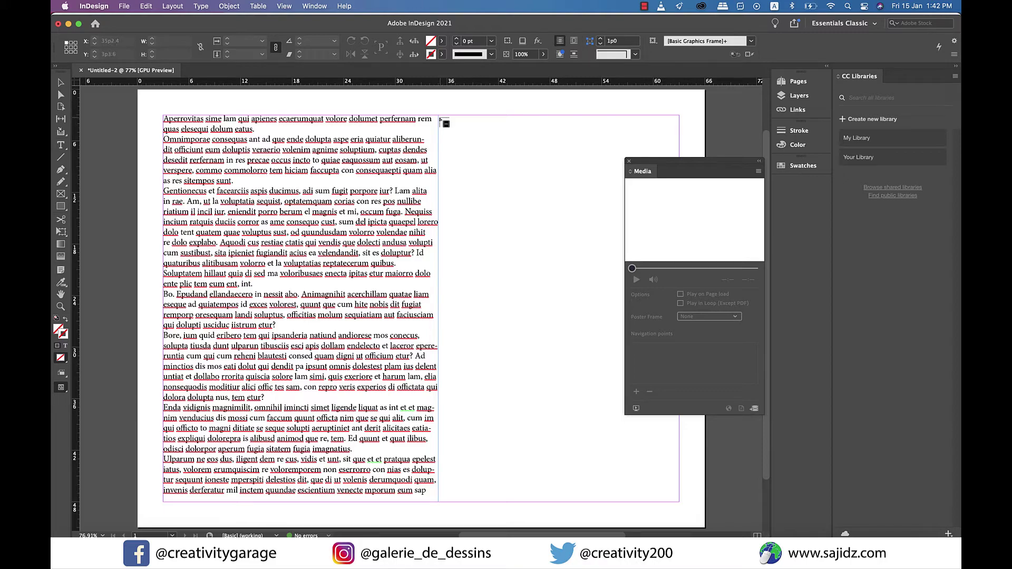
drag(441, 118, 675, 354)
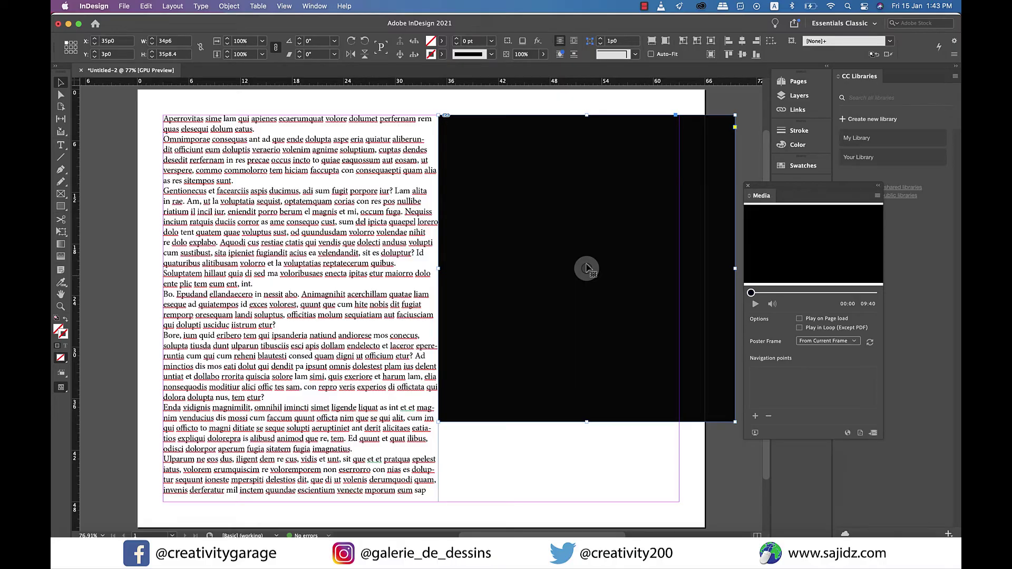
drag(587, 269, 531, 301)
- Fit the video content to its frame and pull the frame's left edge to the column line
right_click(571, 315)
mouse_move(659, 349)
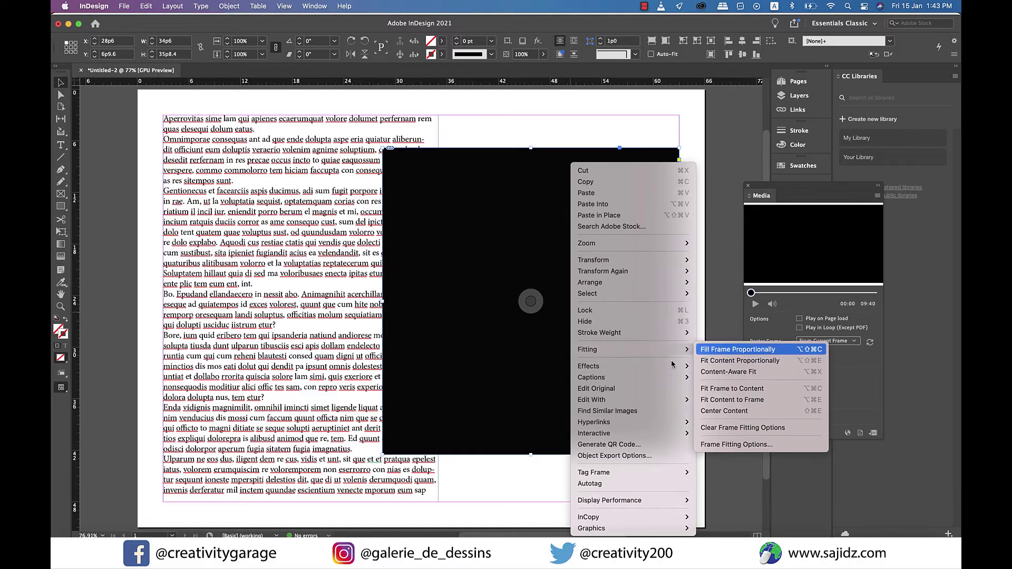
click(744, 400)
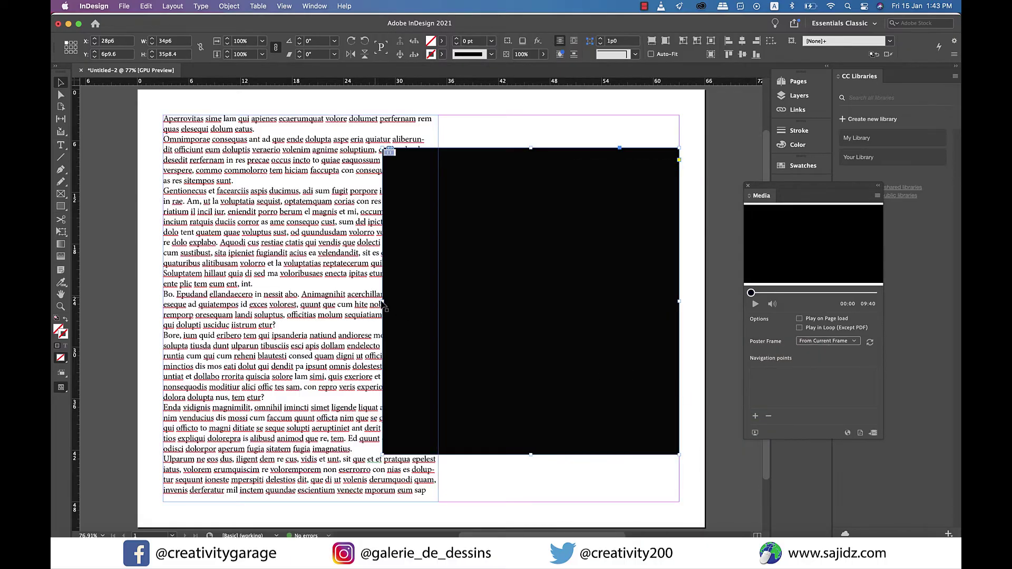
drag(384, 304, 439, 310)
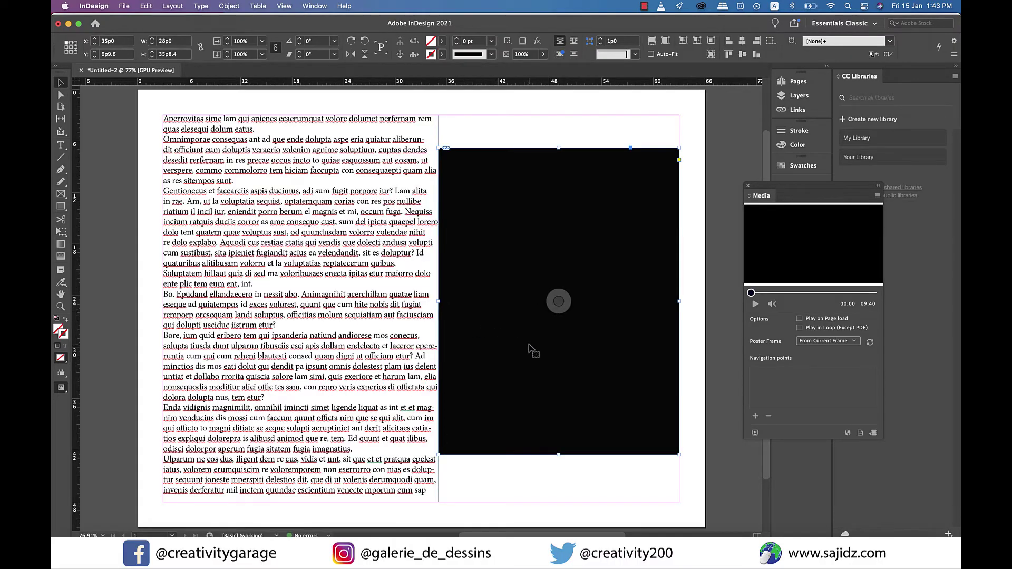
- Enable Play on Page Load, pause the preview at 00:14, and check the Poster Frame is From Current Frame
click(755, 304)
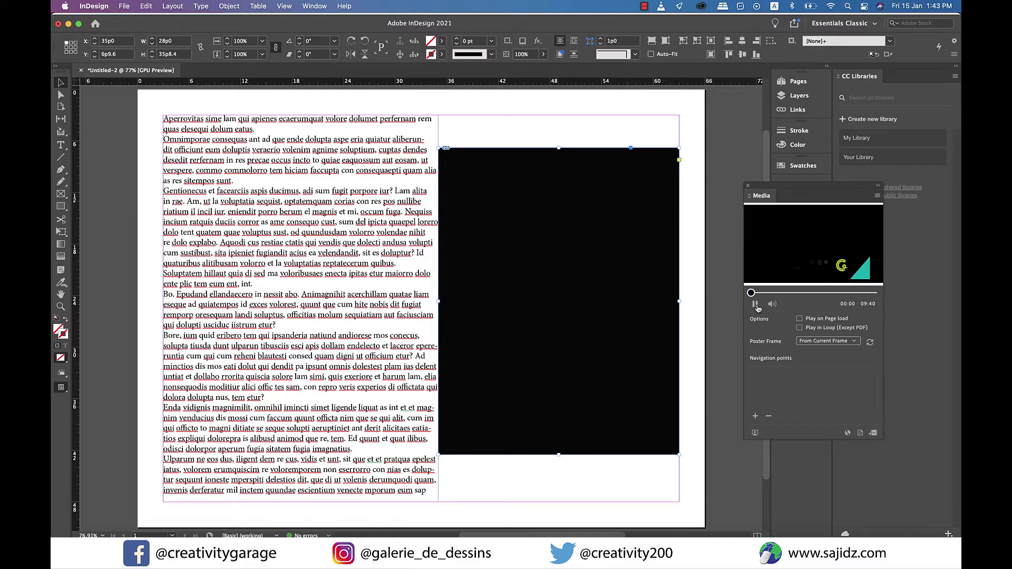
click(799, 319)
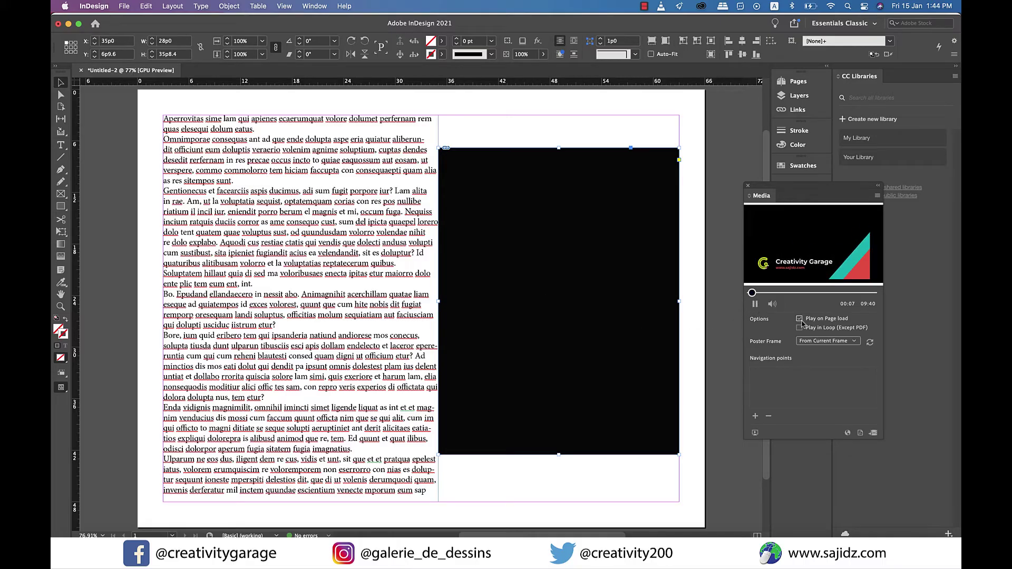
click(755, 305)
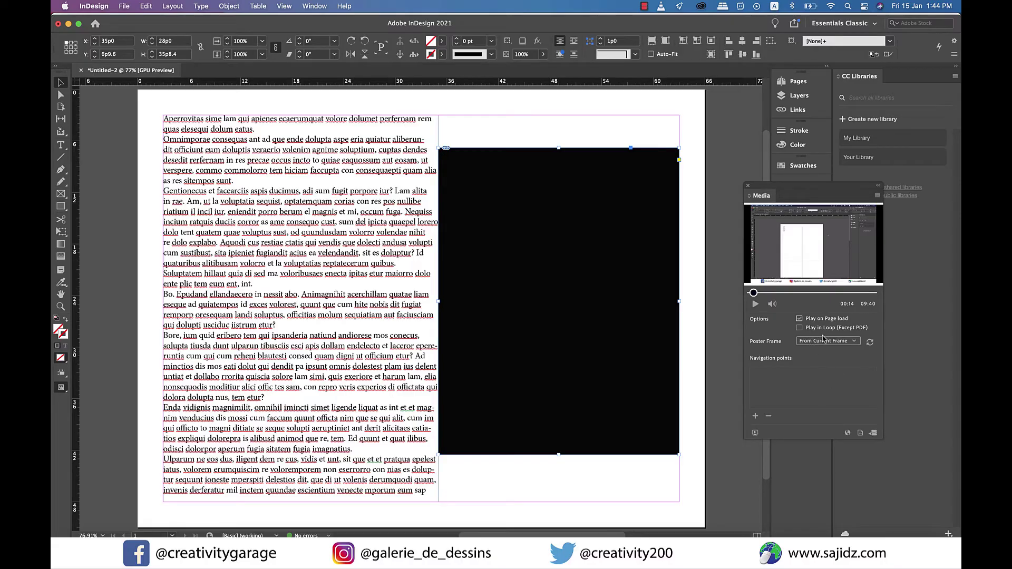
click(845, 343)
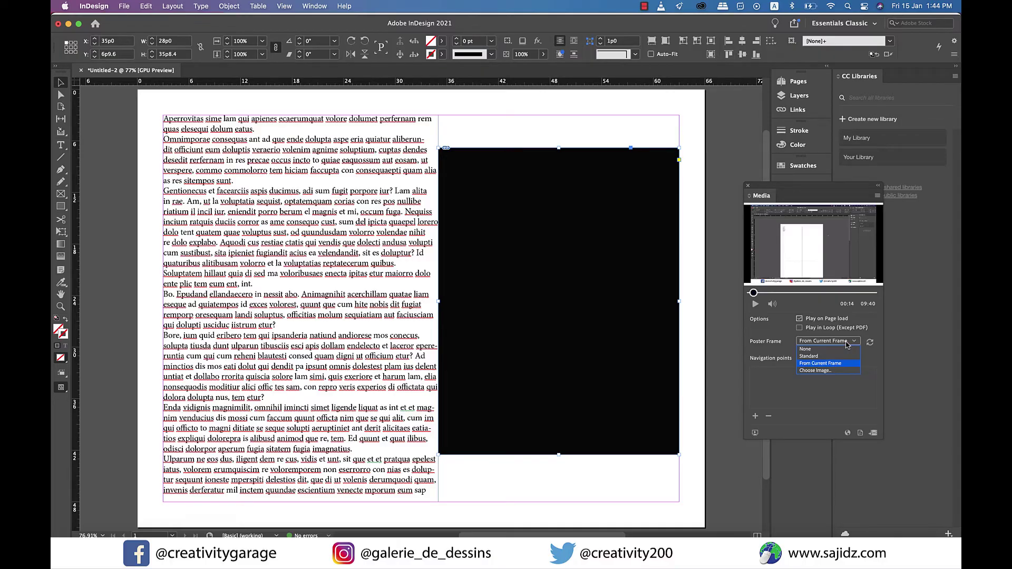
click(314, 6)
mouse_move(408, 153)
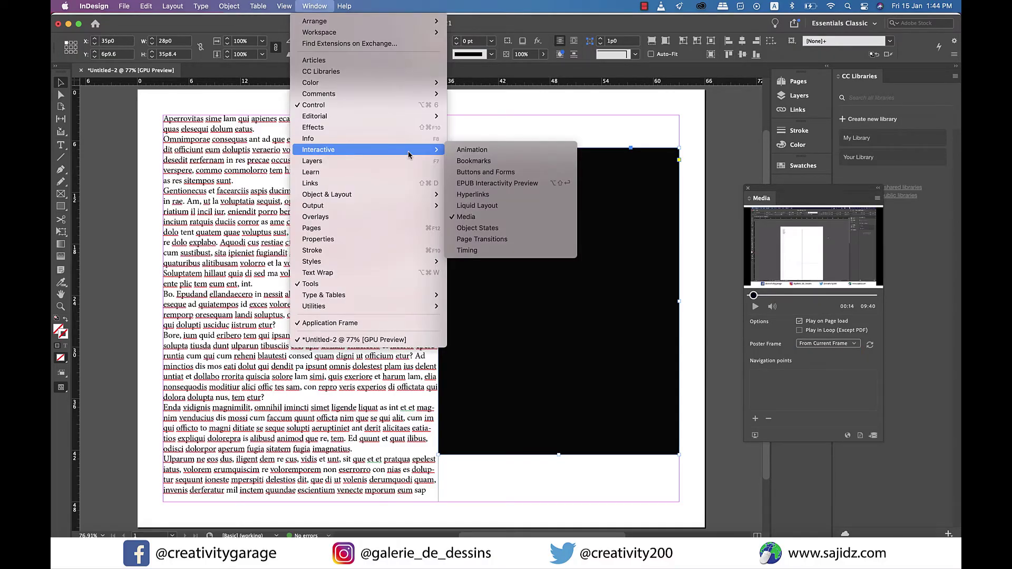
- Open the EPUB Interactivity Preview panel and clear its preview
click(488, 184)
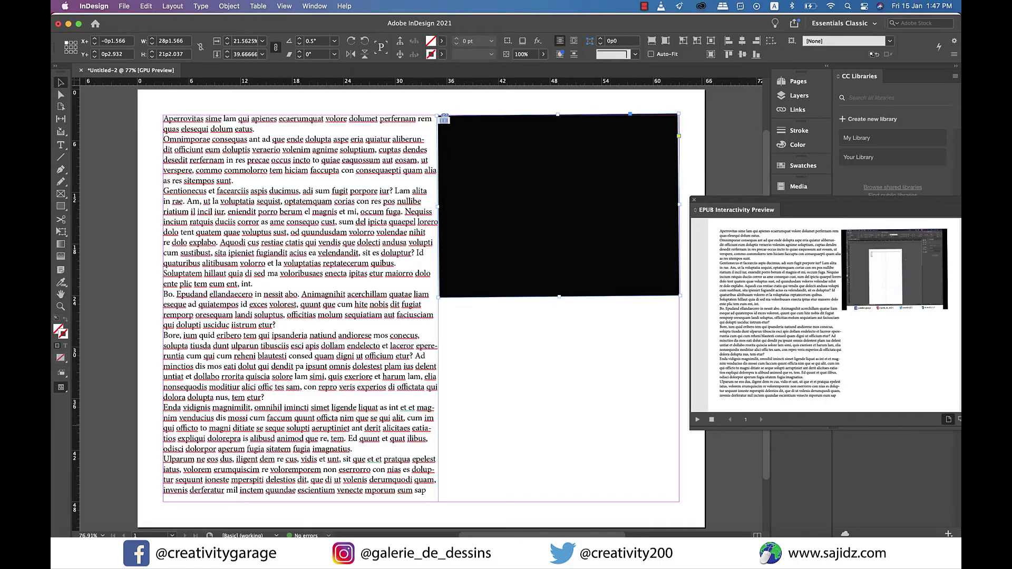
mouse_move(944, 279)
click(712, 420)
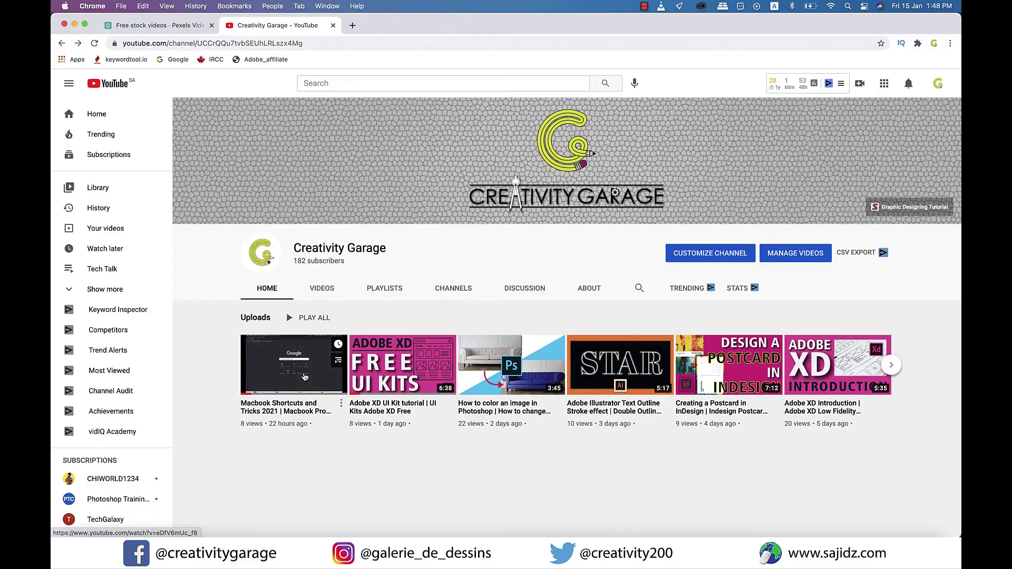
- Copy the embed code for the newest upload, Macbook Shortcuts and Tricks 2021, and return to InDesign
scroll(304, 376, down, 5)
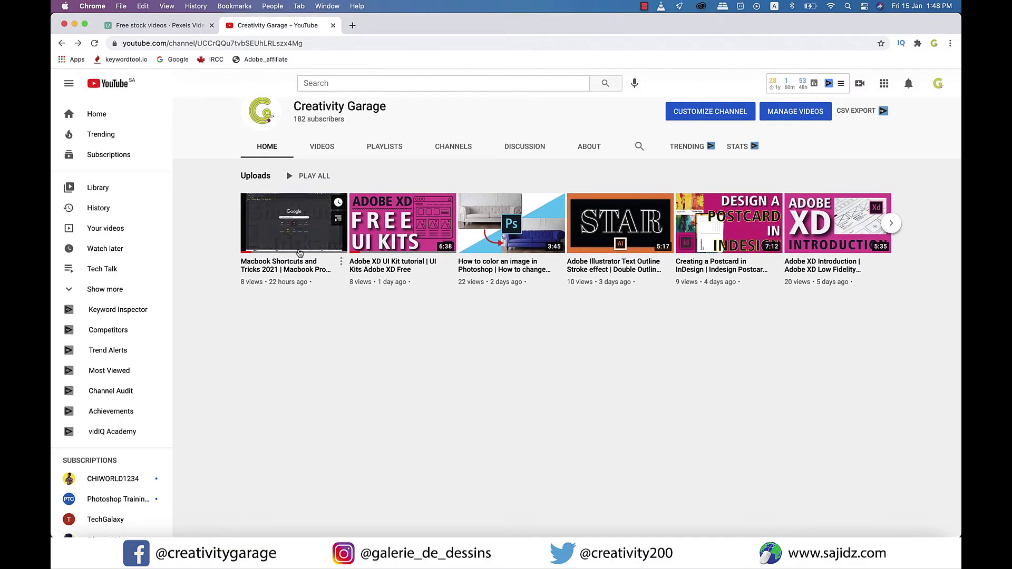
click(290, 245)
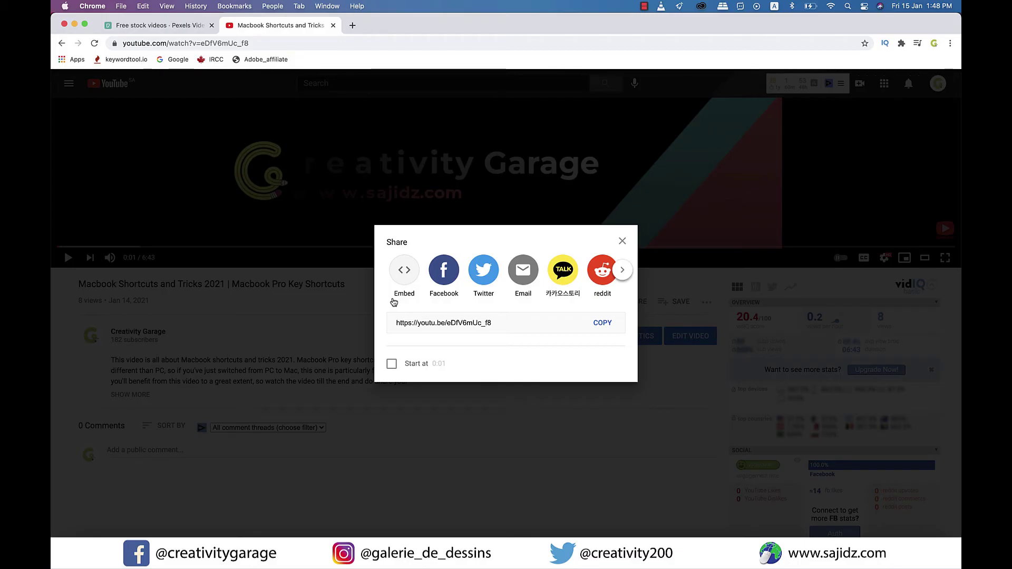
click(393, 301)
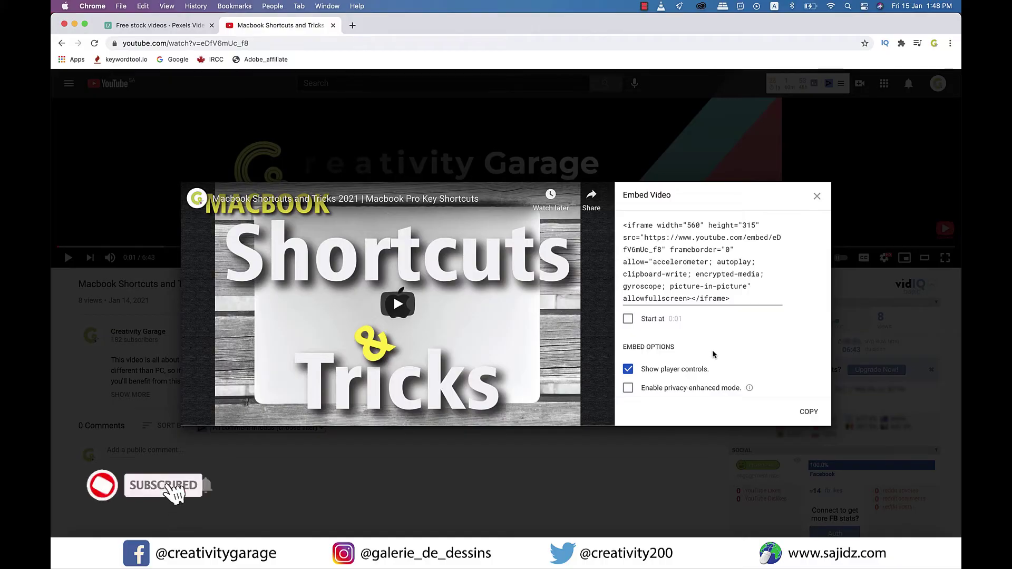
click(809, 411)
key(super+Tab)
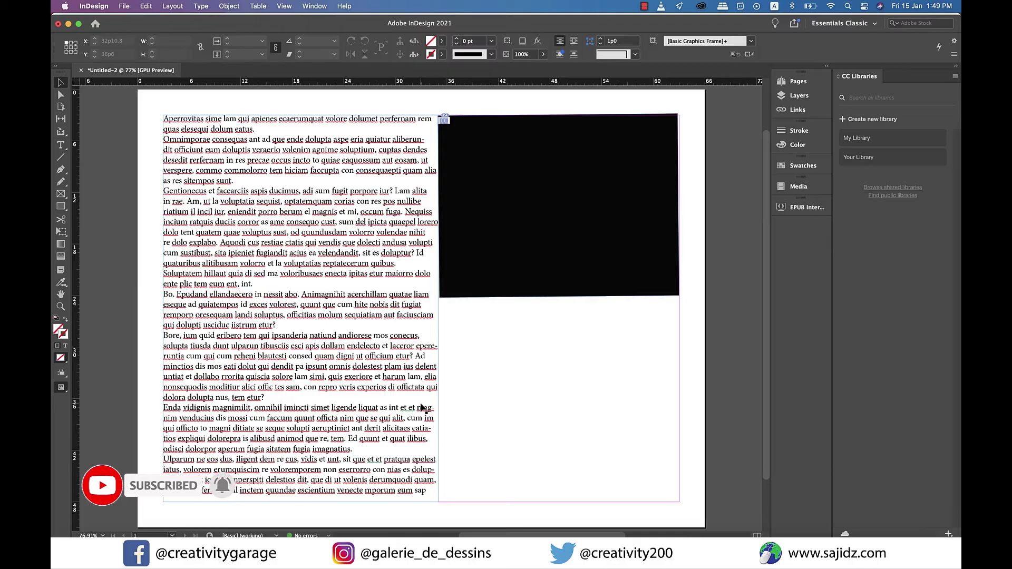
- Paste the YouTube embed code with Edit > Paste and drag its frame left over the text
click(146, 6)
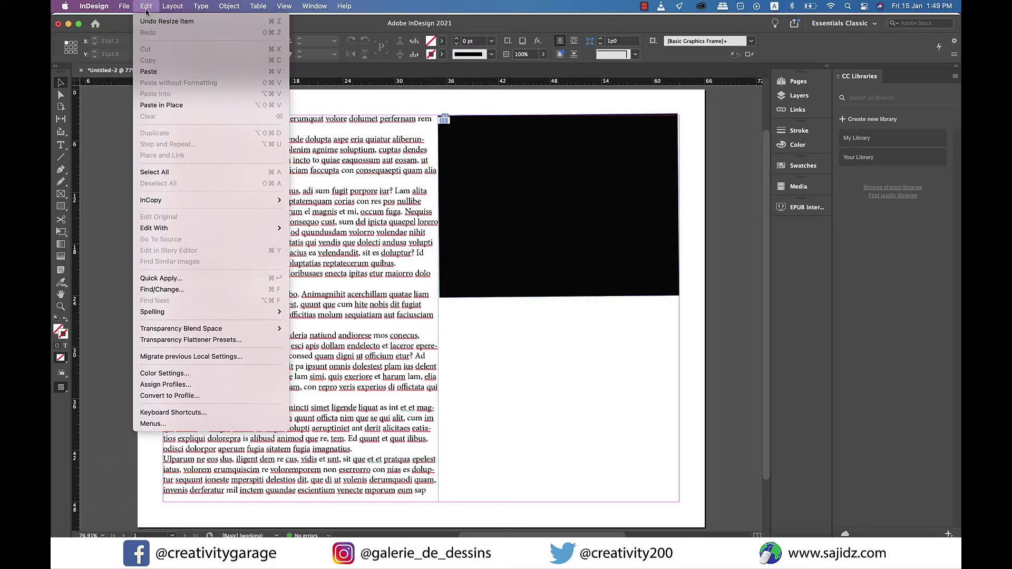
click(155, 72)
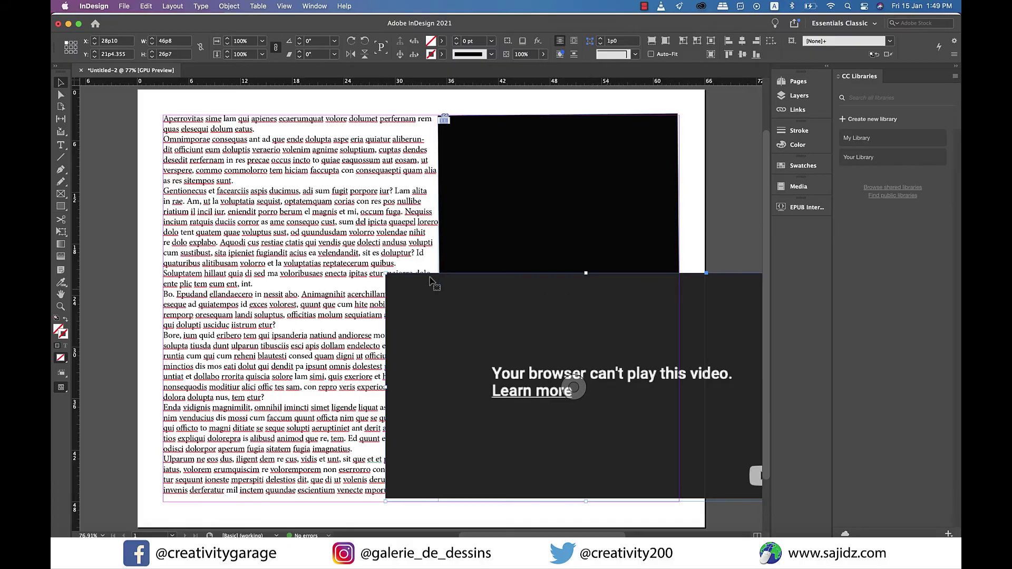
drag(425, 282, 211, 270)
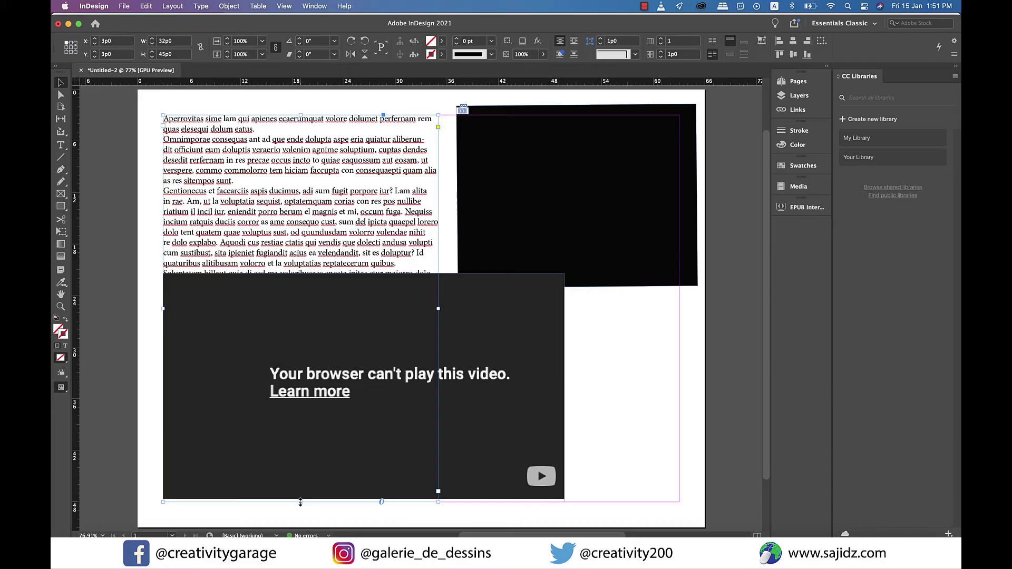
- Shorten the text frame, shrink the YouTube frame below it, and delete the old black video
drag(295, 500, 322, 242)
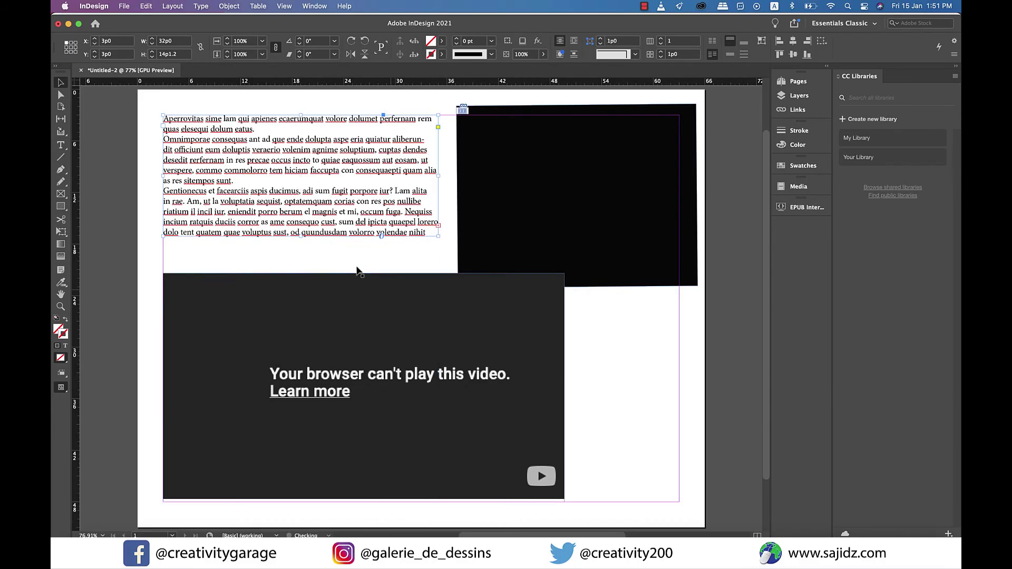
click(453, 327)
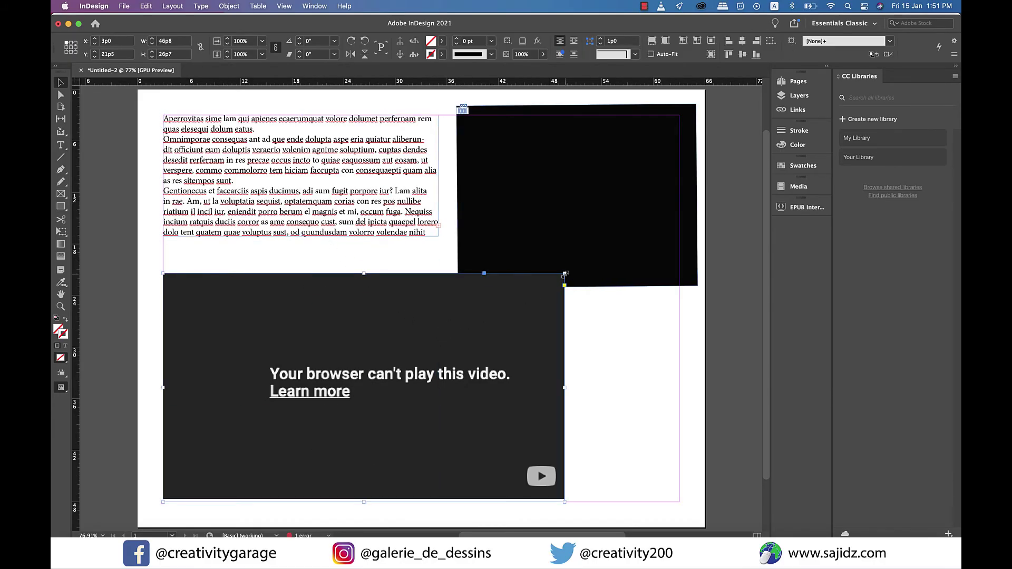
drag(564, 273, 444, 303)
click(482, 145)
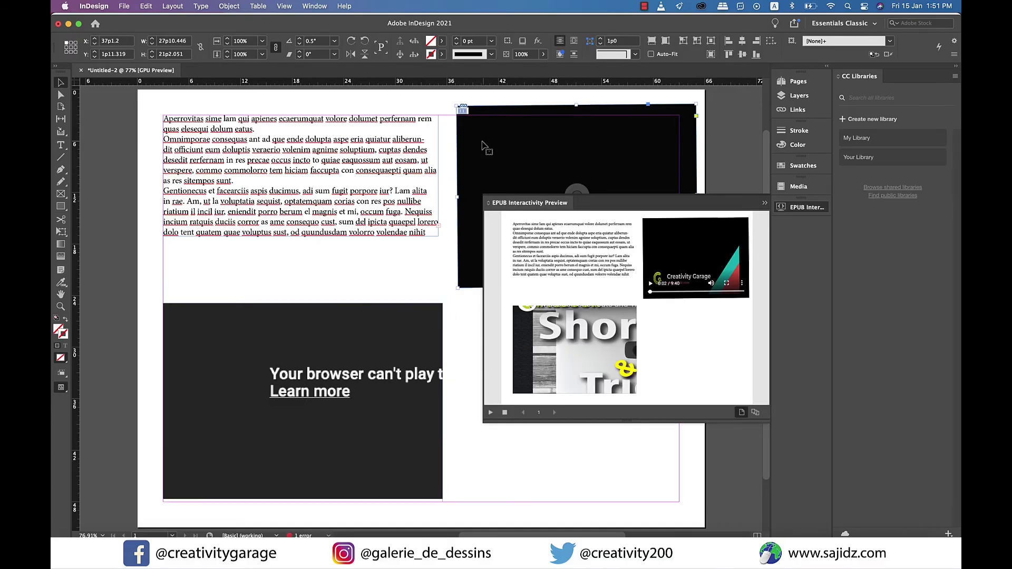
key(Delete)
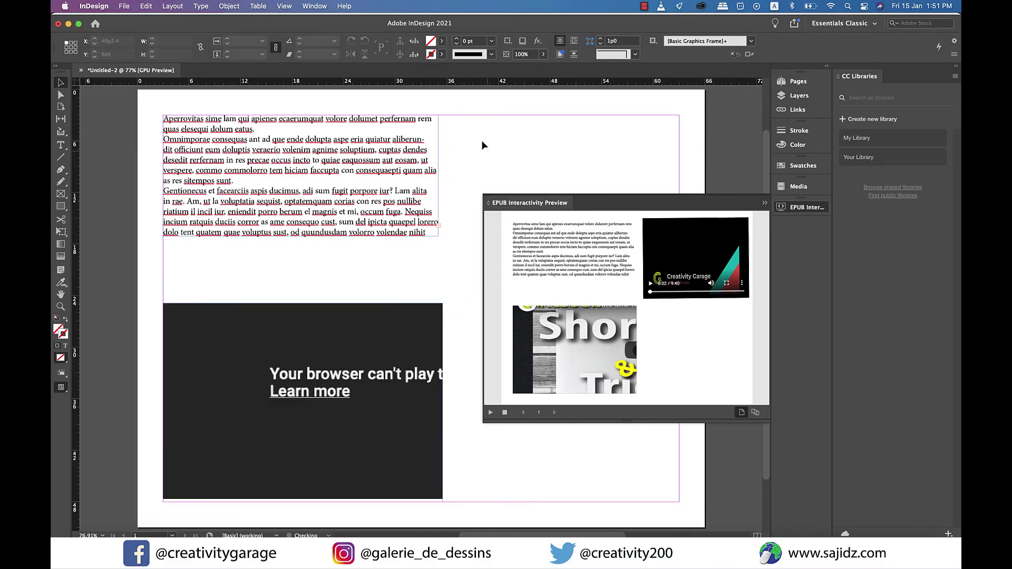
- Clear the interactivity preview and apply Fit Content to Frame to the YouTube video
click(490, 413)
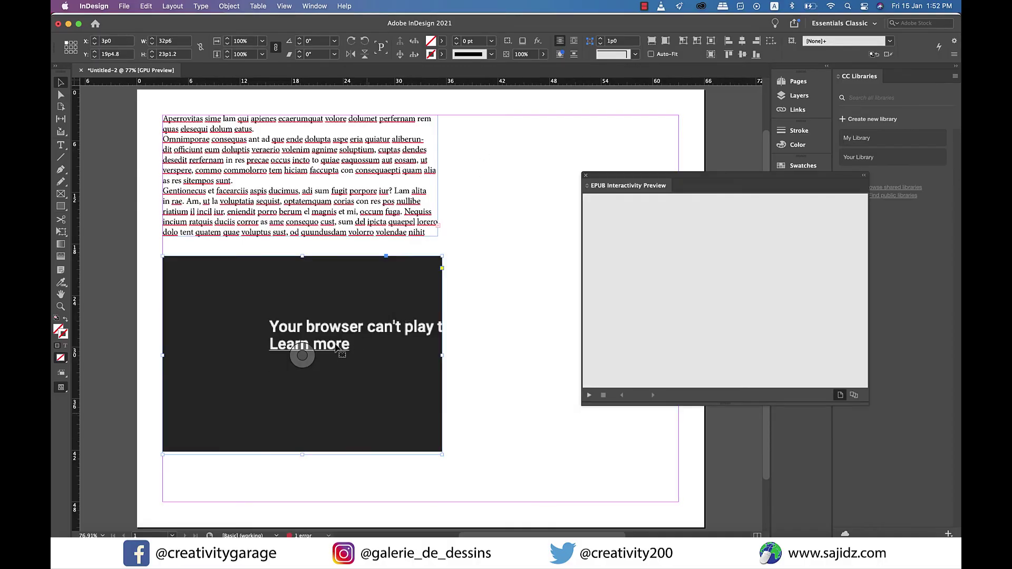
right_click(302, 363)
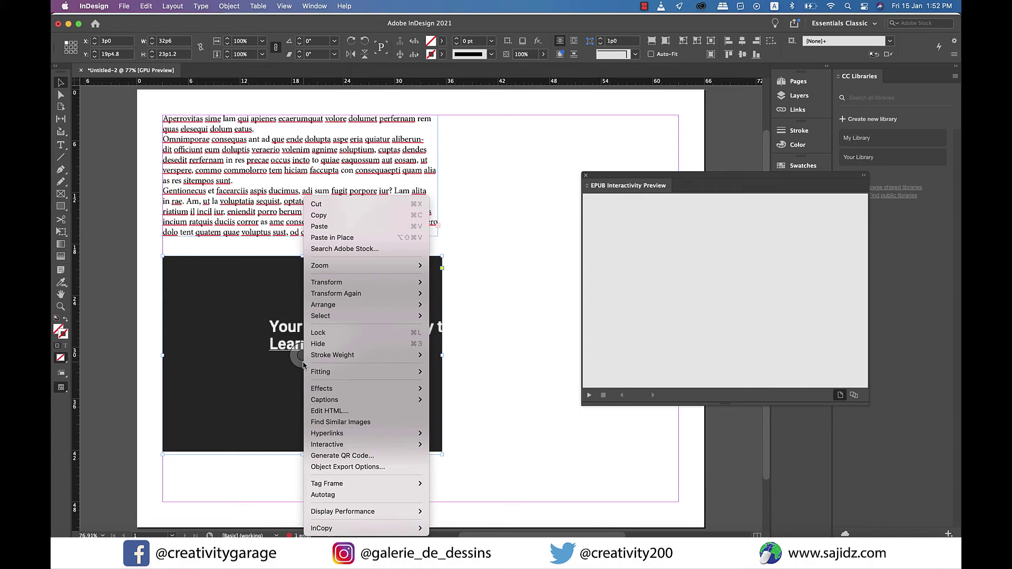
mouse_move(381, 387)
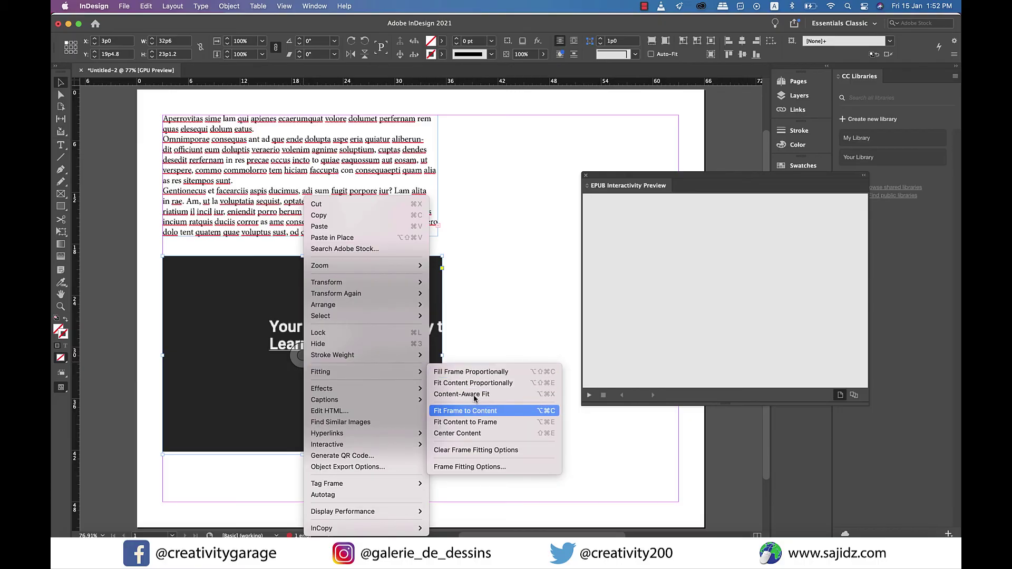
click(477, 422)
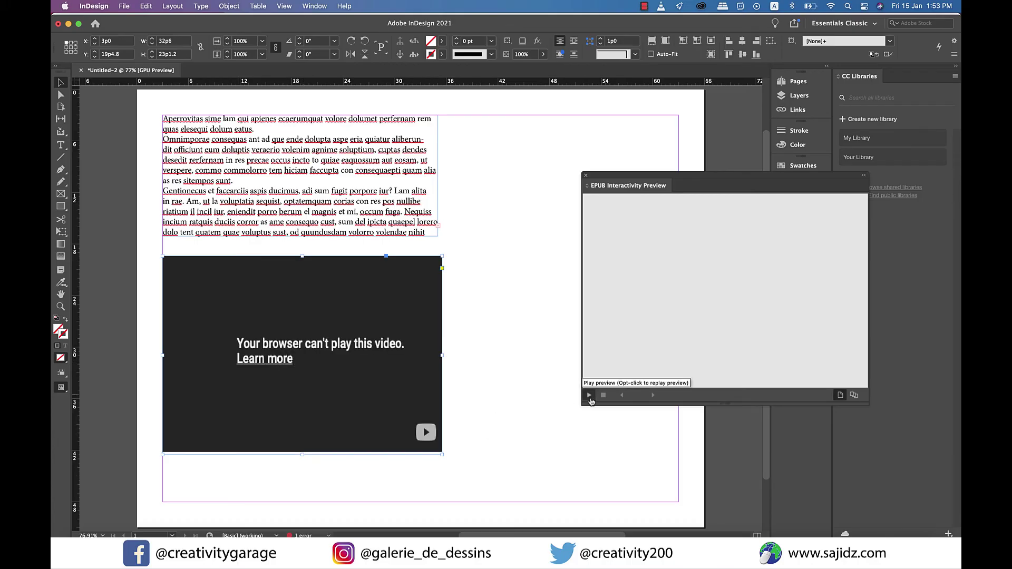
- Render the page in the EPUB preview and play the embedded Macbook Shortcuts video
click(590, 397)
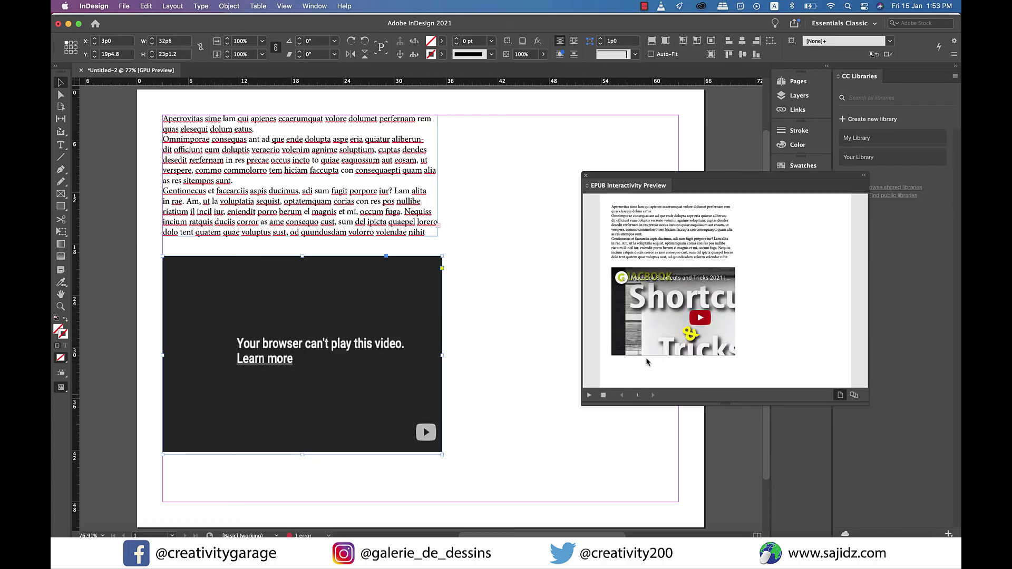
click(699, 317)
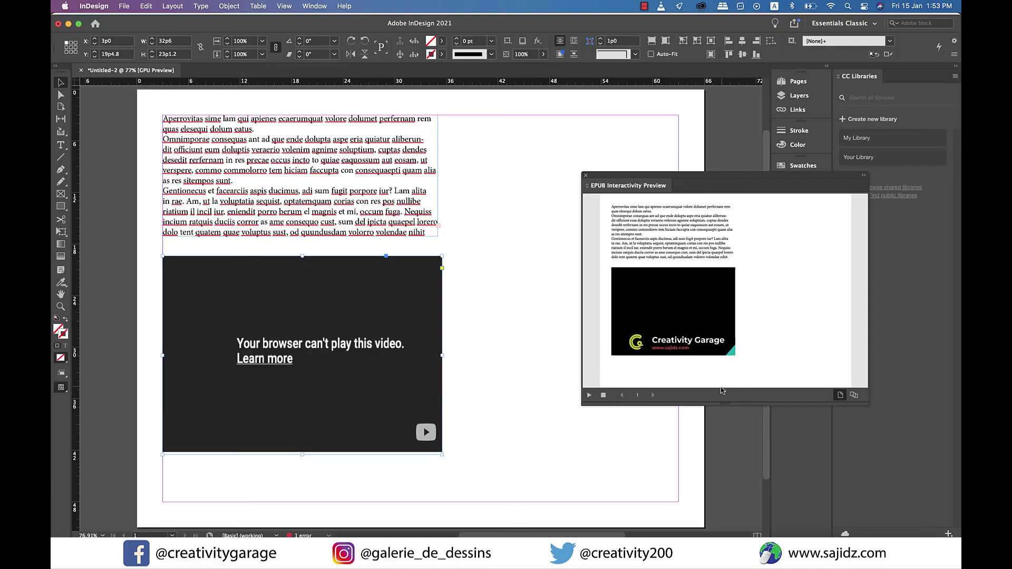
mouse_move(701, 333)
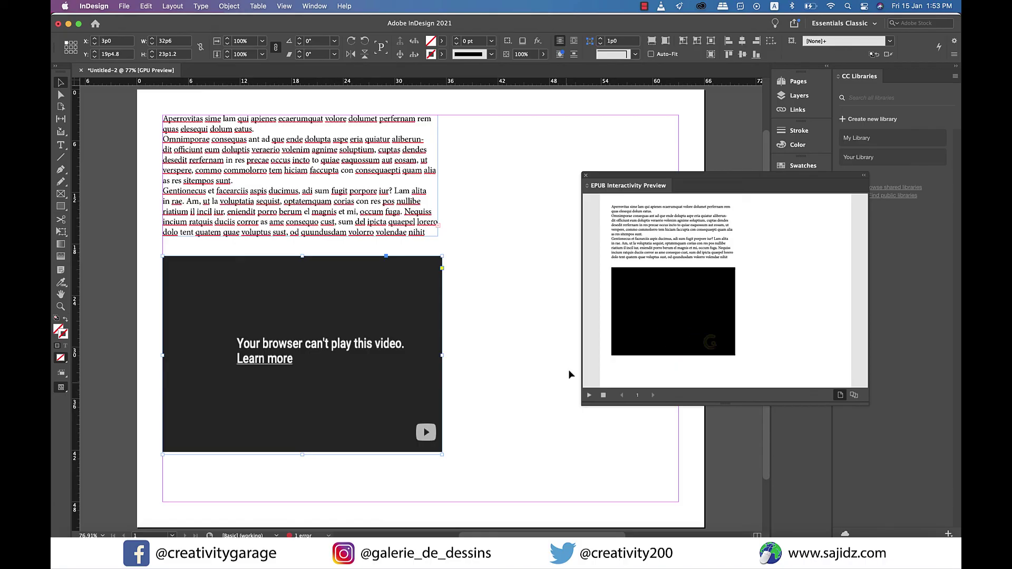
mouse_move(680, 319)
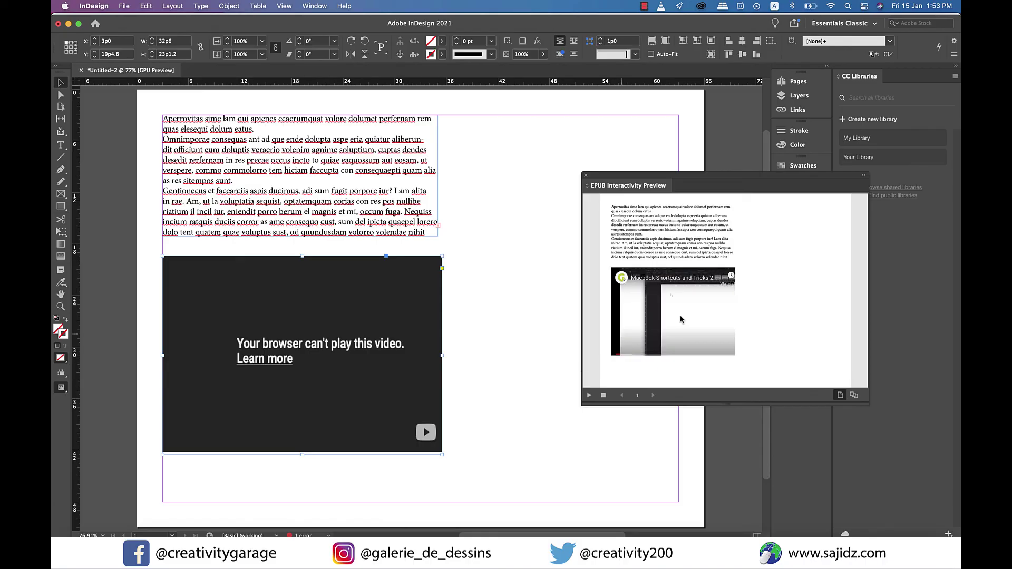